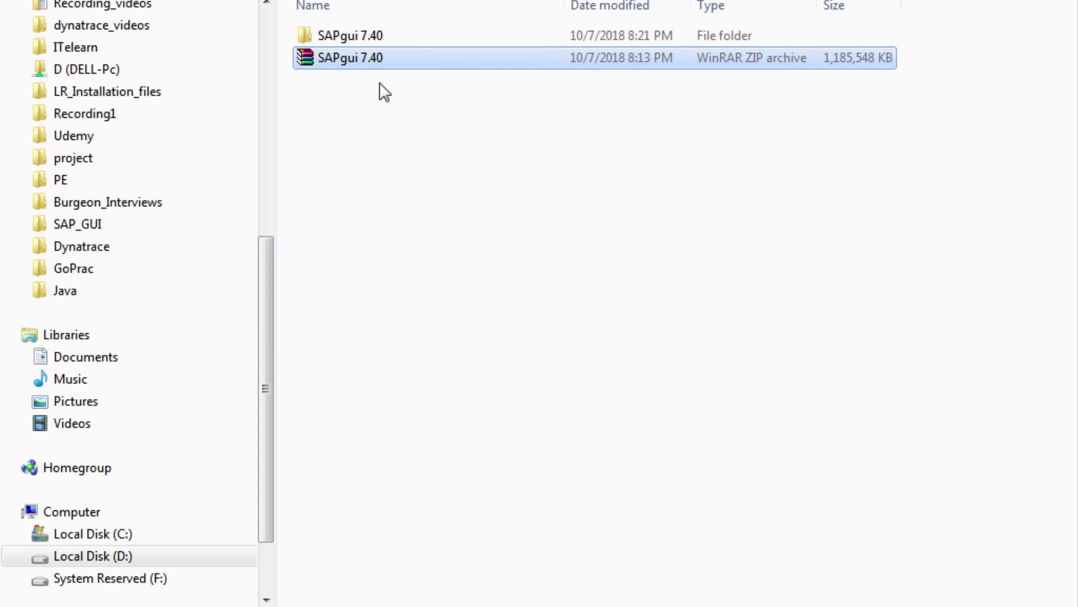
Step: Try to extract the SAPgui 7.40 ZIP archive directly into its current folder
right_click(354, 57)
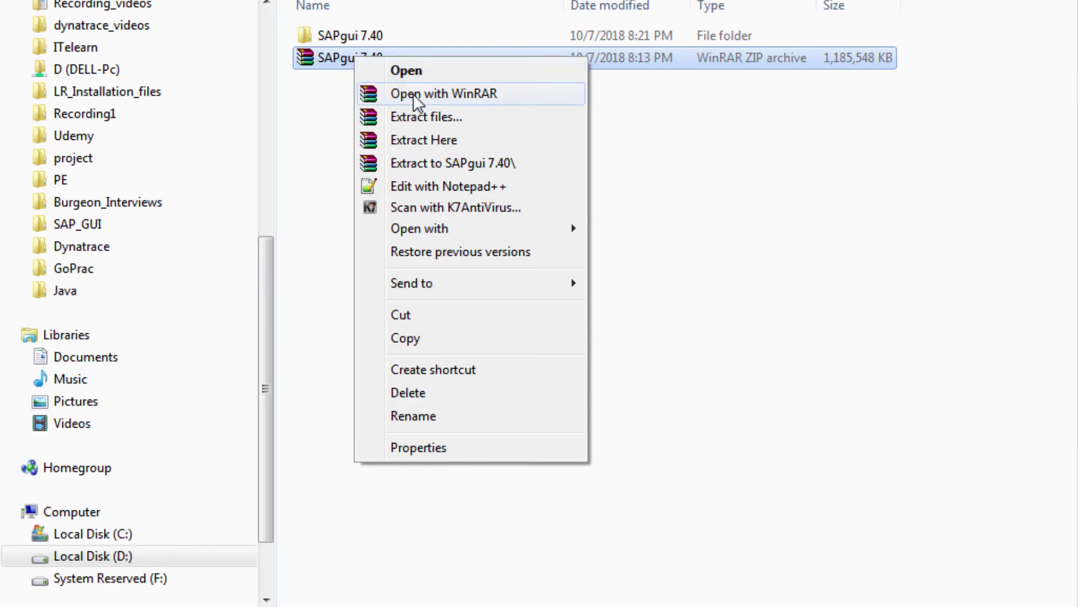
click(433, 139)
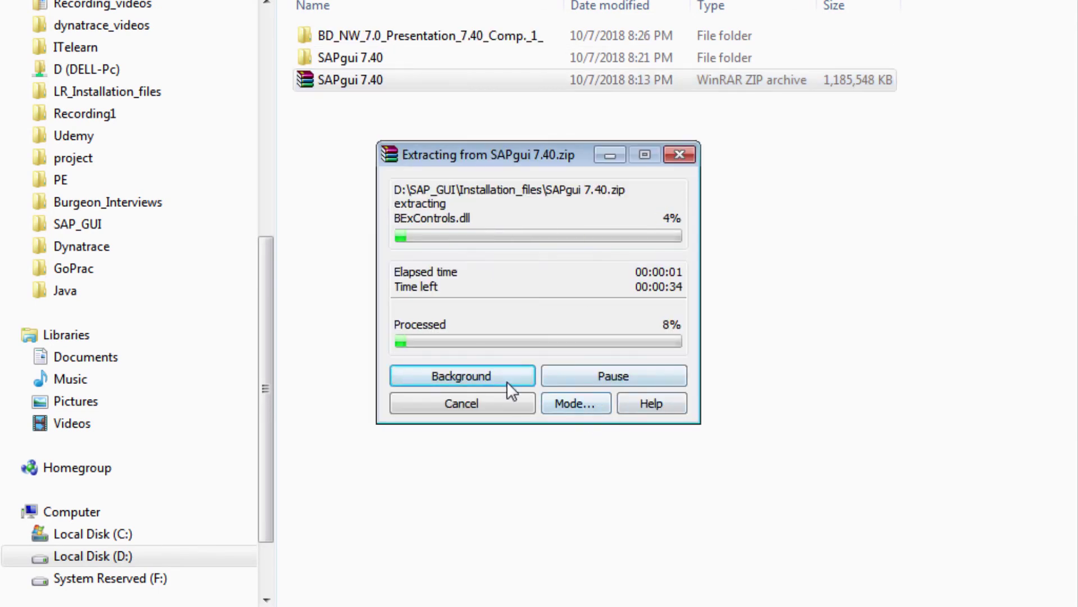
click(486, 405)
Step: Try to extract the SAPgui 7.40 ZIP archive to D:\SAP_GUI\Installation_files\SAPgui 7.40
right_click(358, 77)
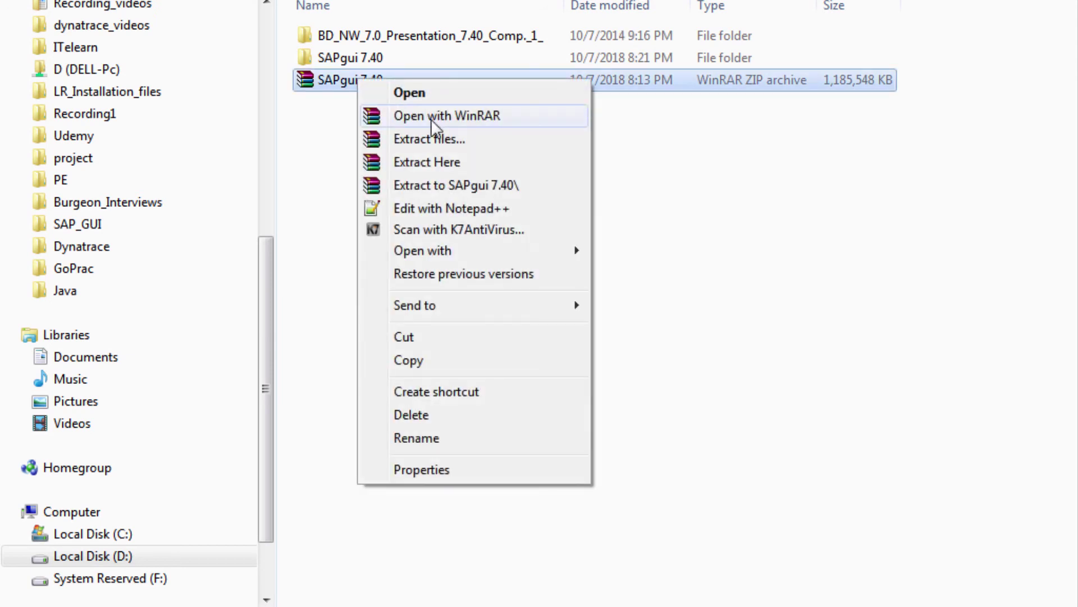
click(456, 141)
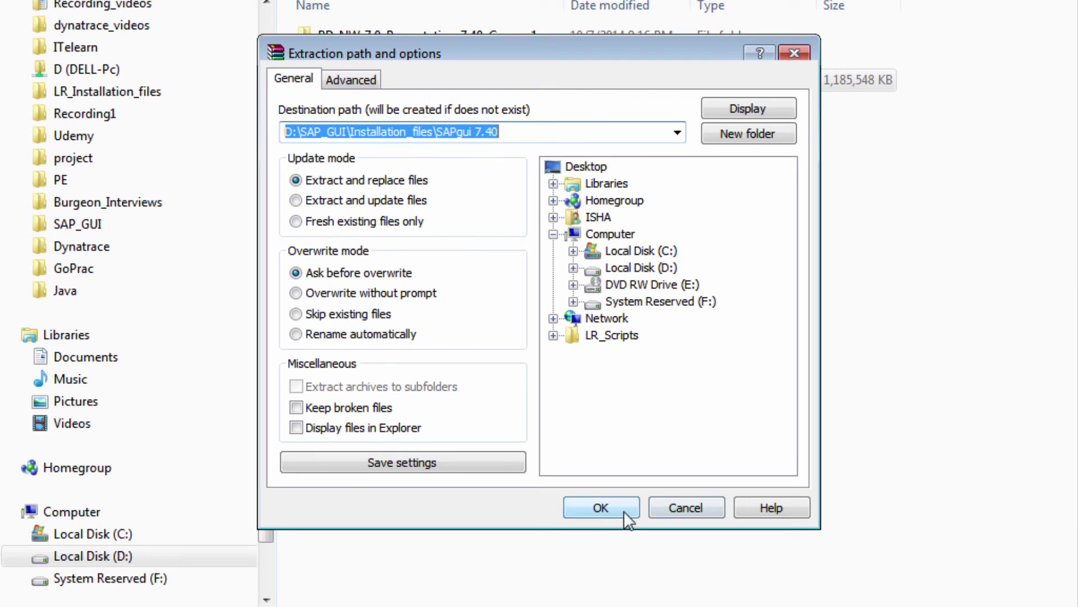
click(600, 507)
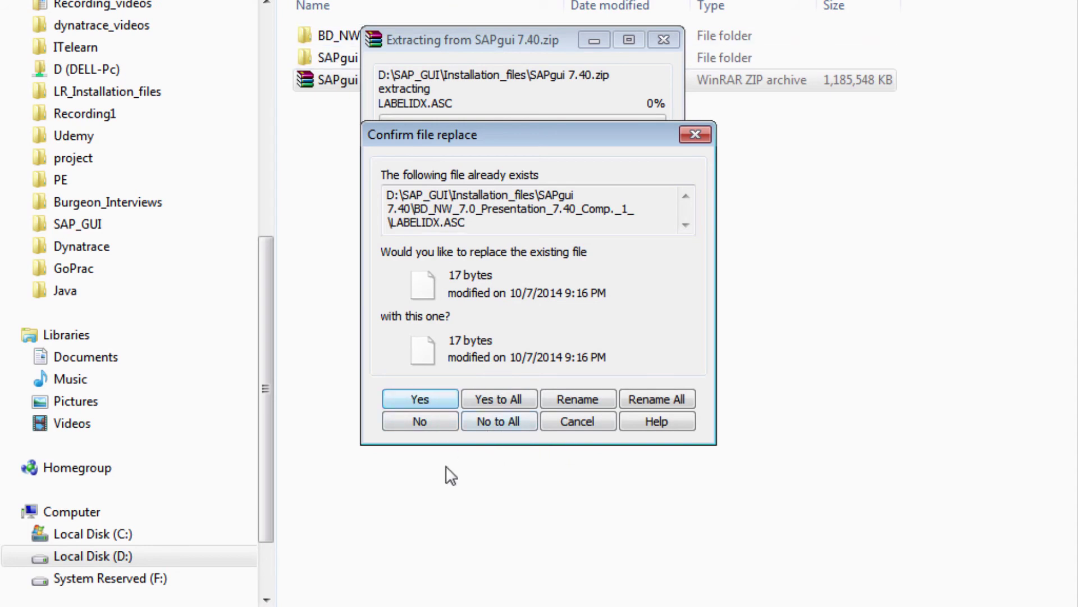
key(Escape)
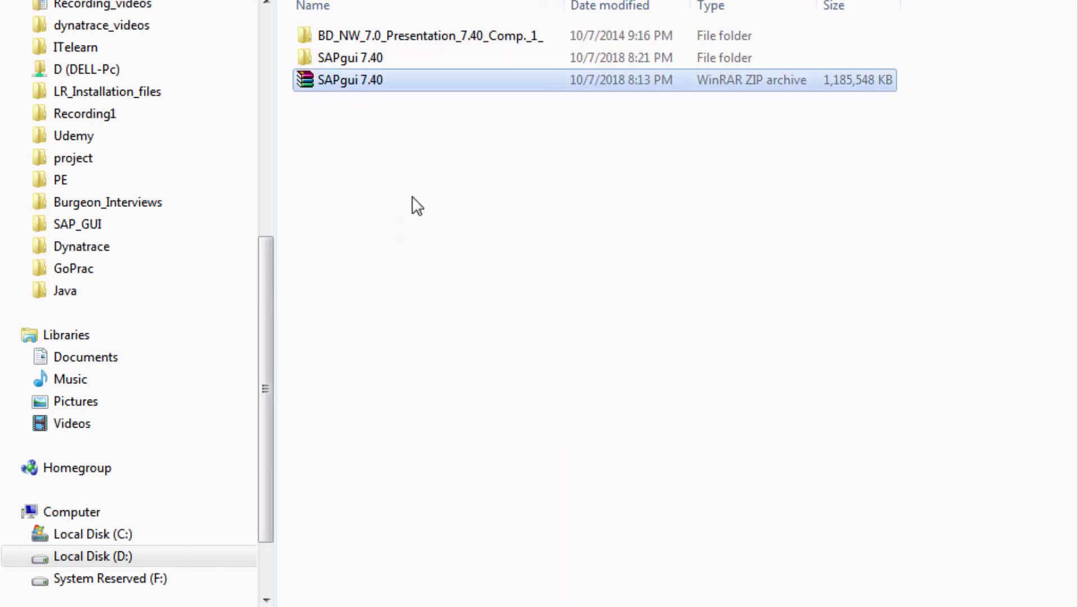
click(416, 205)
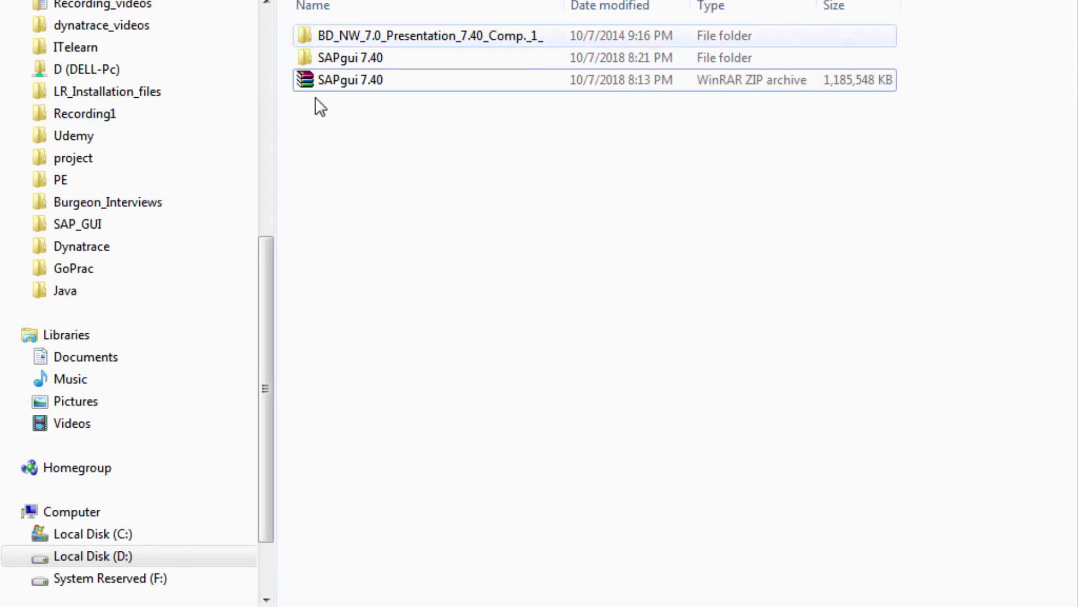
right_click(356, 77)
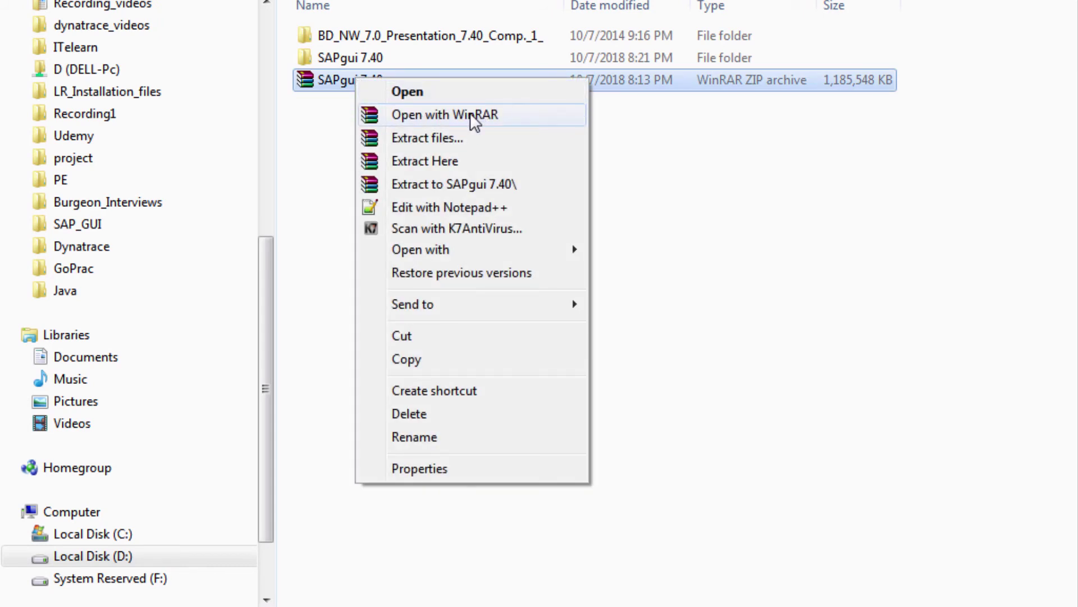
click(787, 162)
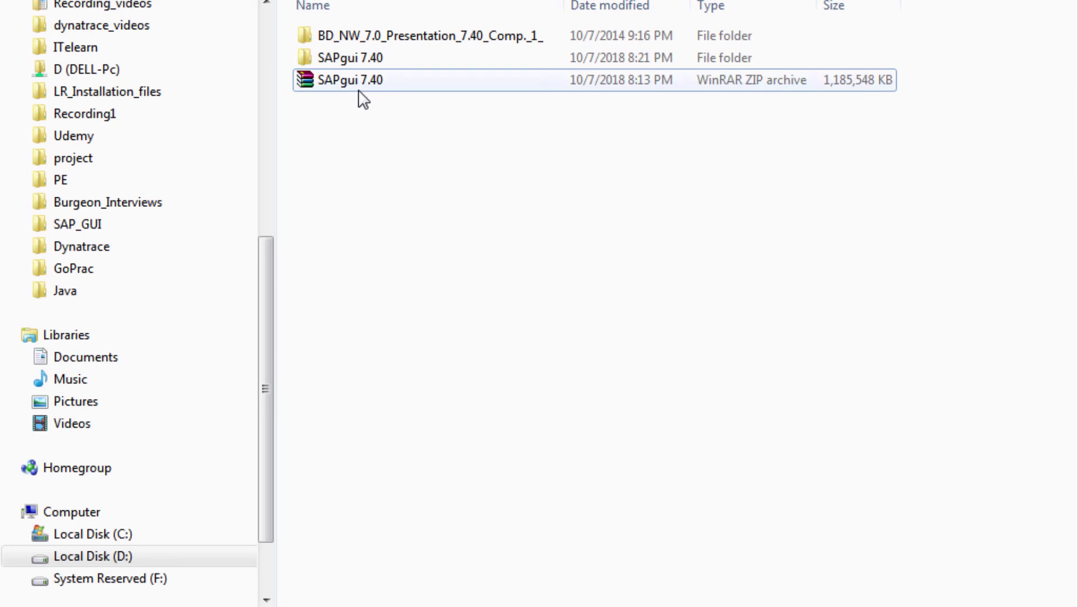
click(350, 56)
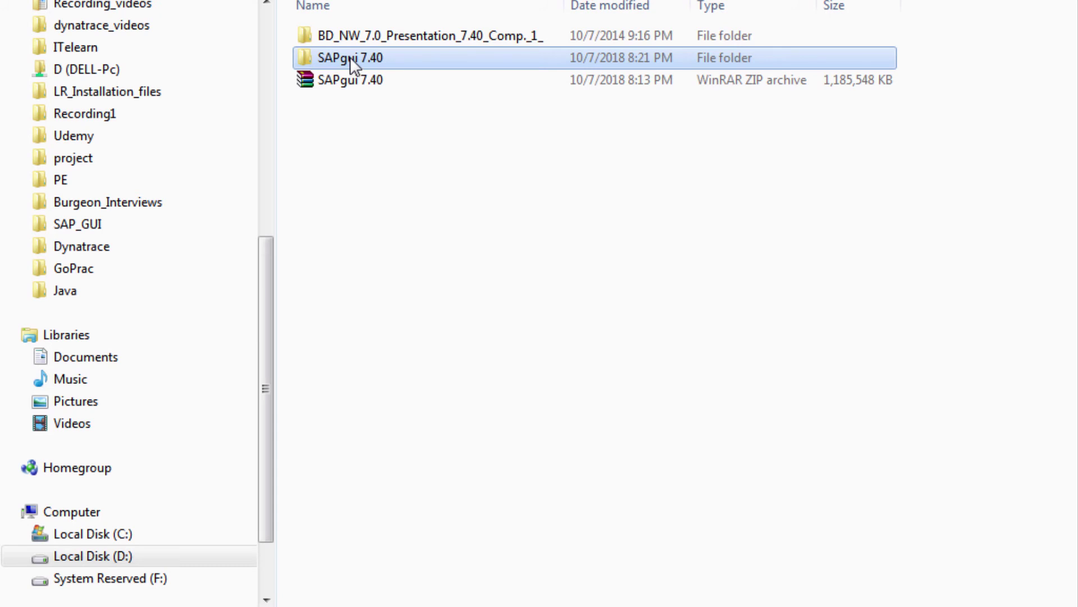
click(345, 80)
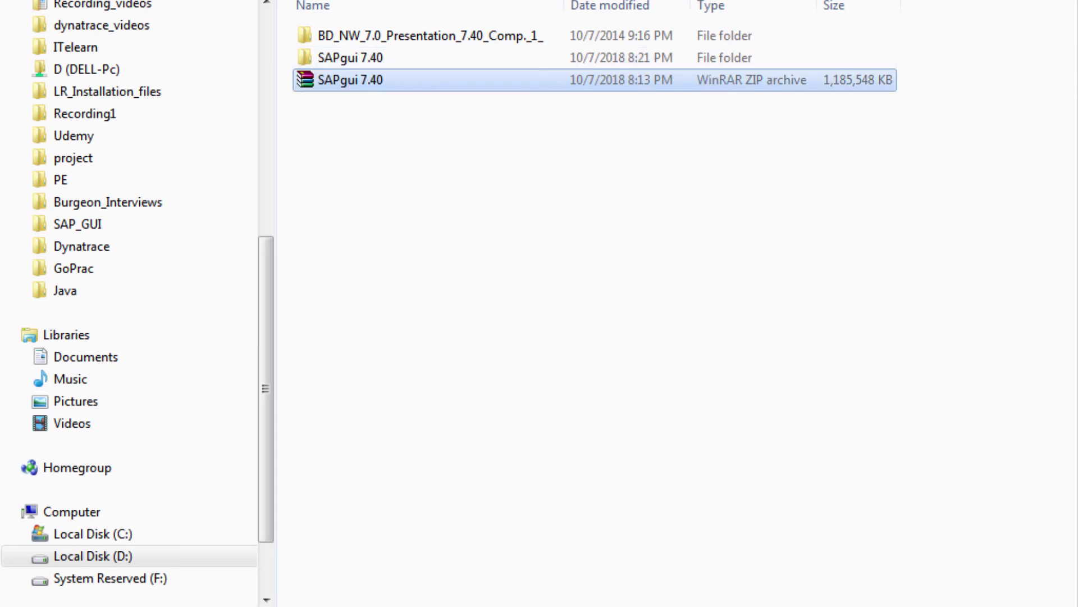
Step: Switch to the browser and search the web for "winrar download" in a new tab
key(alt+Tab)
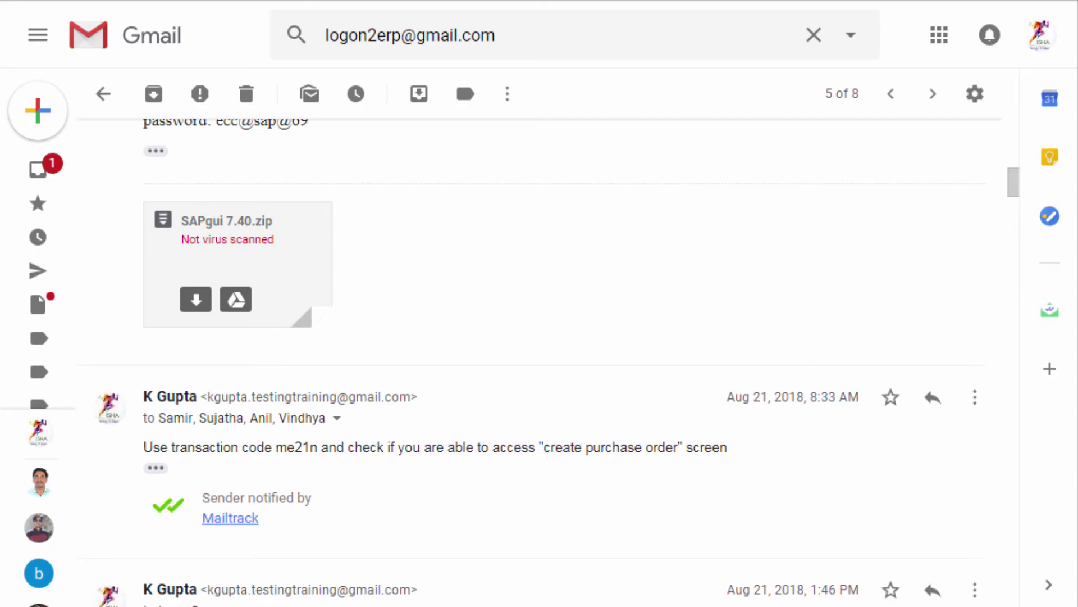
key(ctrl+t)
text(winrar)
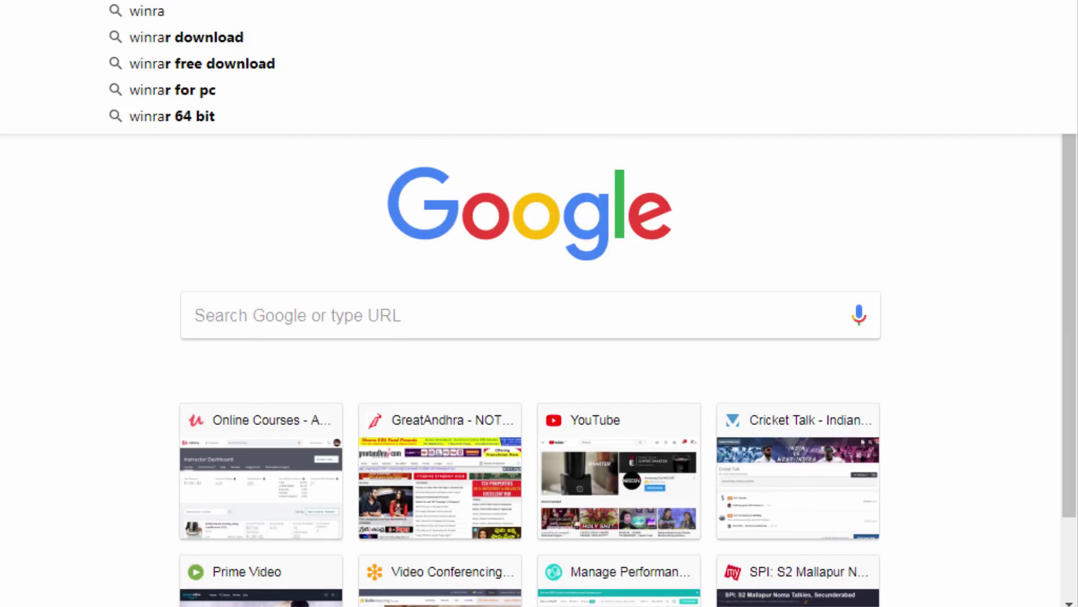
text( download)
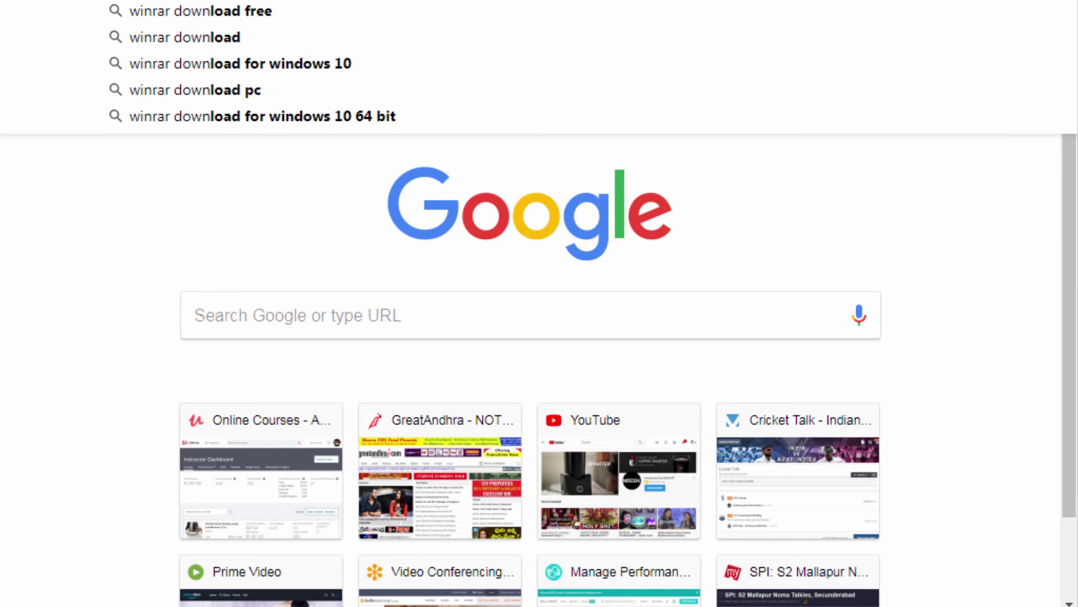
click(258, 39)
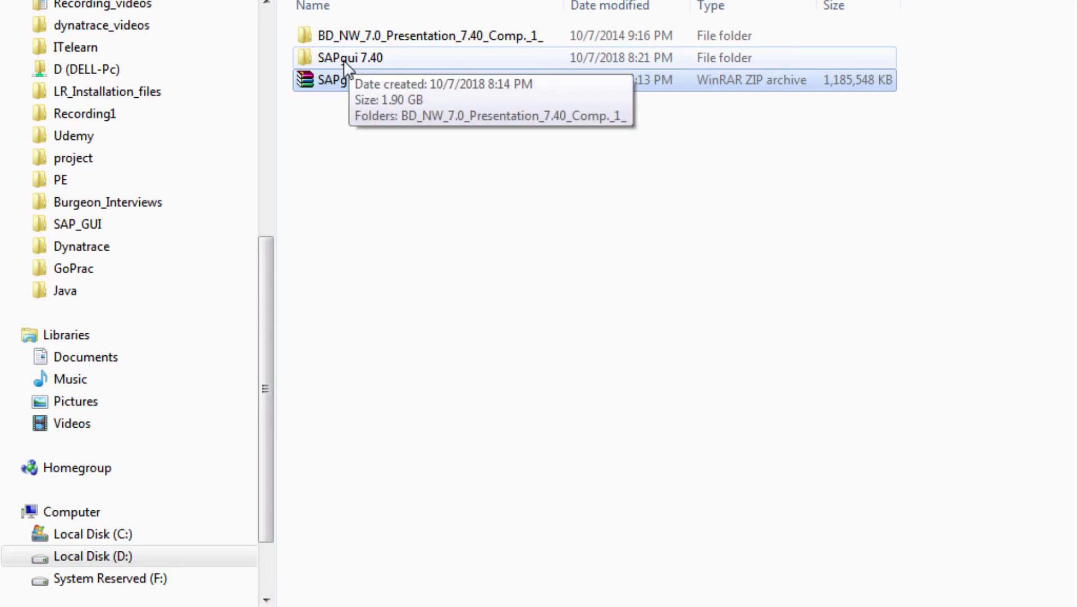
Step: Return to the installation files and browse the SAPgui 7.40 folder through BD_NW_7.0_Presentation_7.40_Comp._1_, PRES1, GUI and WINDOWS to the setup applications
click(351, 141)
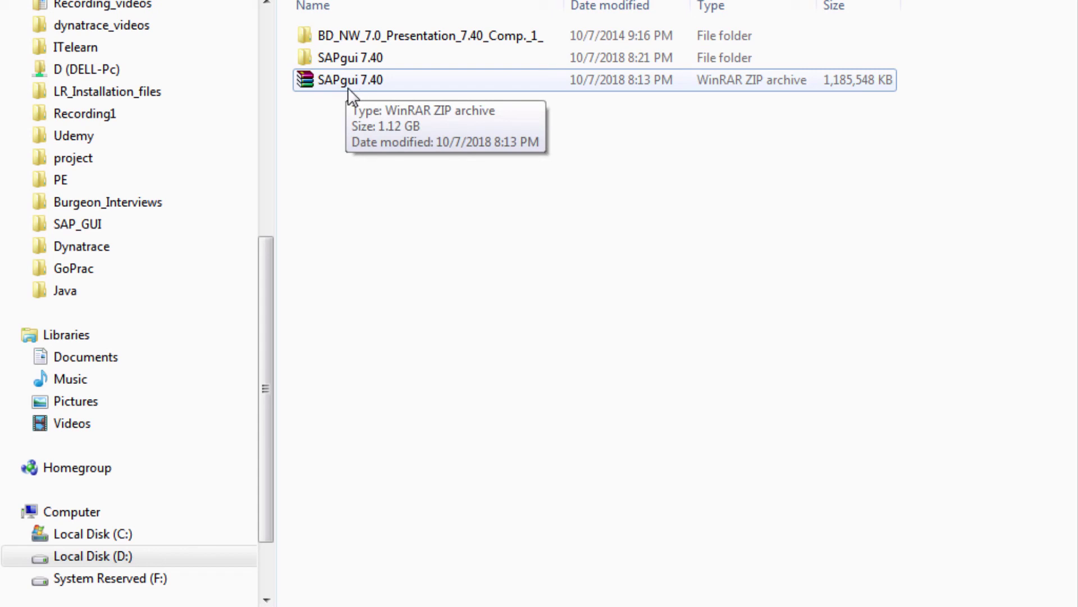
double_click(342, 59)
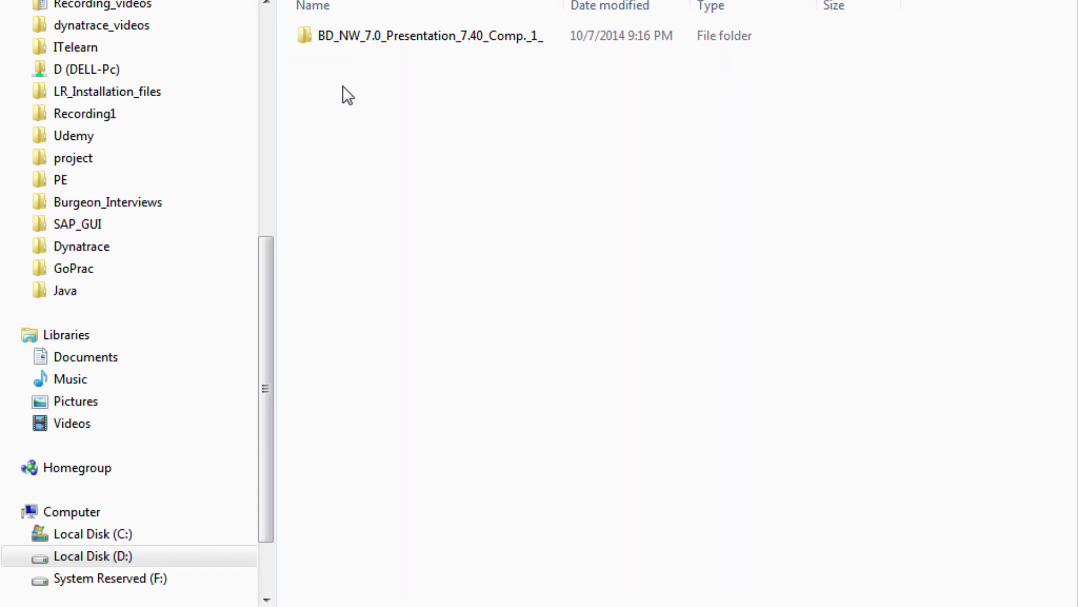
double_click(362, 37)
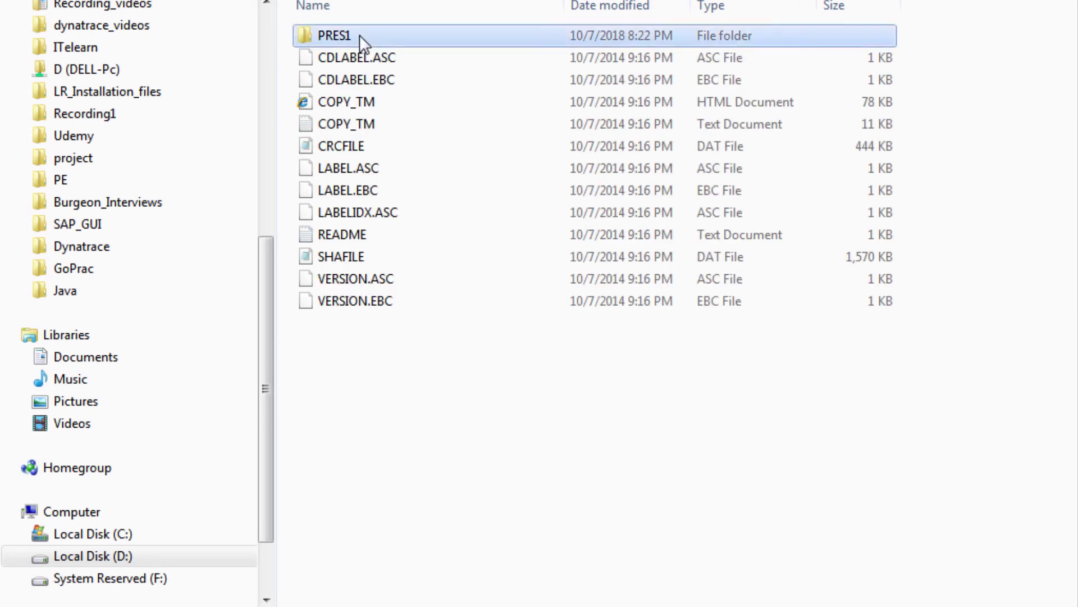
double_click(361, 38)
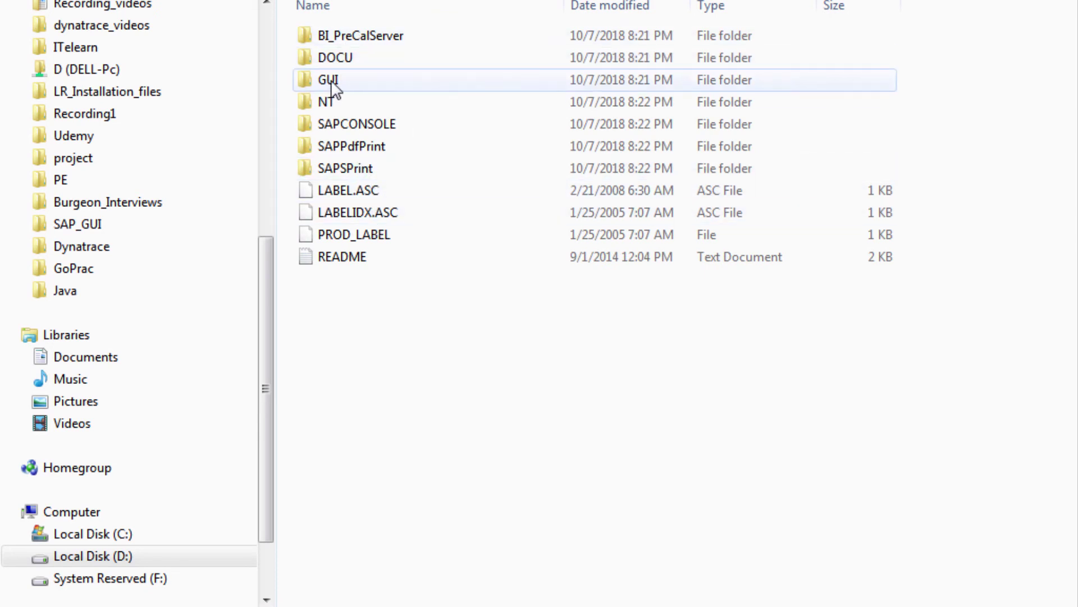
mouse_move(333, 84)
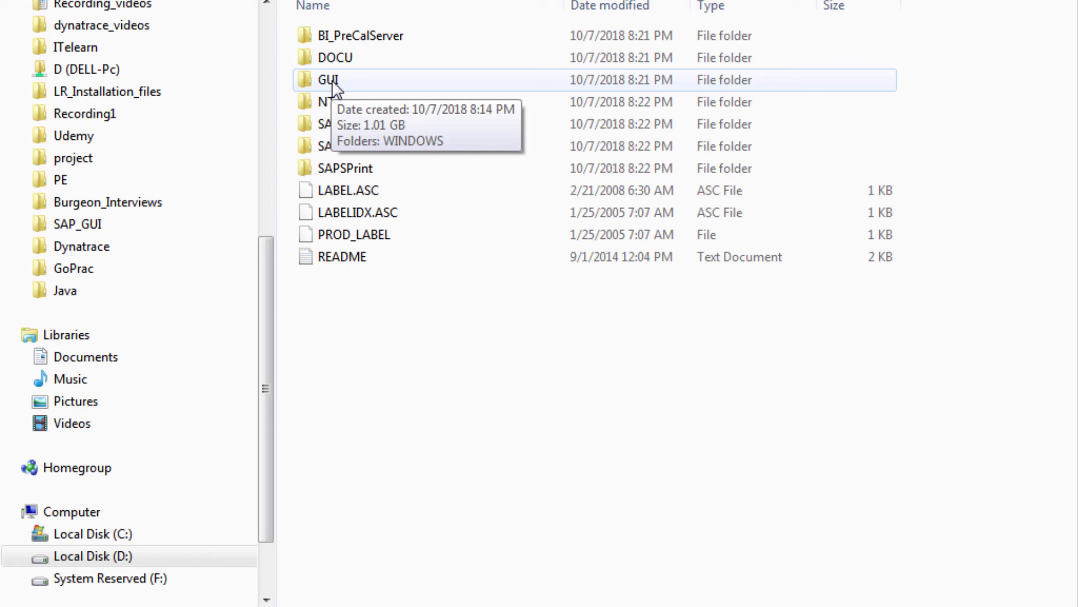
double_click(332, 80)
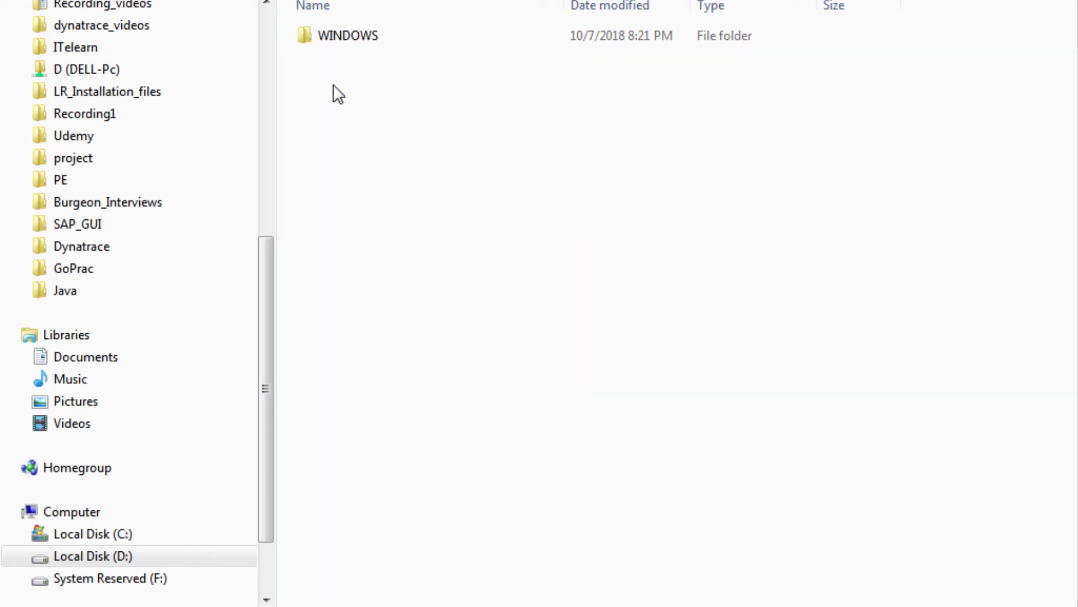
double_click(363, 40)
double_click(351, 35)
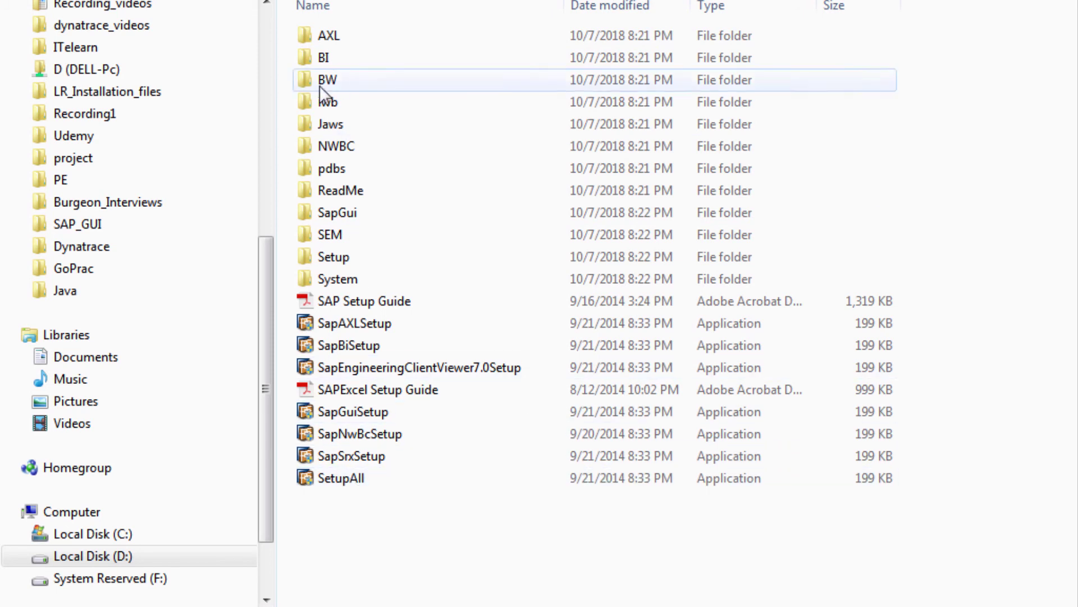
Step: Run SetupAll, advance the SAP Front End Installer to the component selection, and review the whole component list
double_click(362, 476)
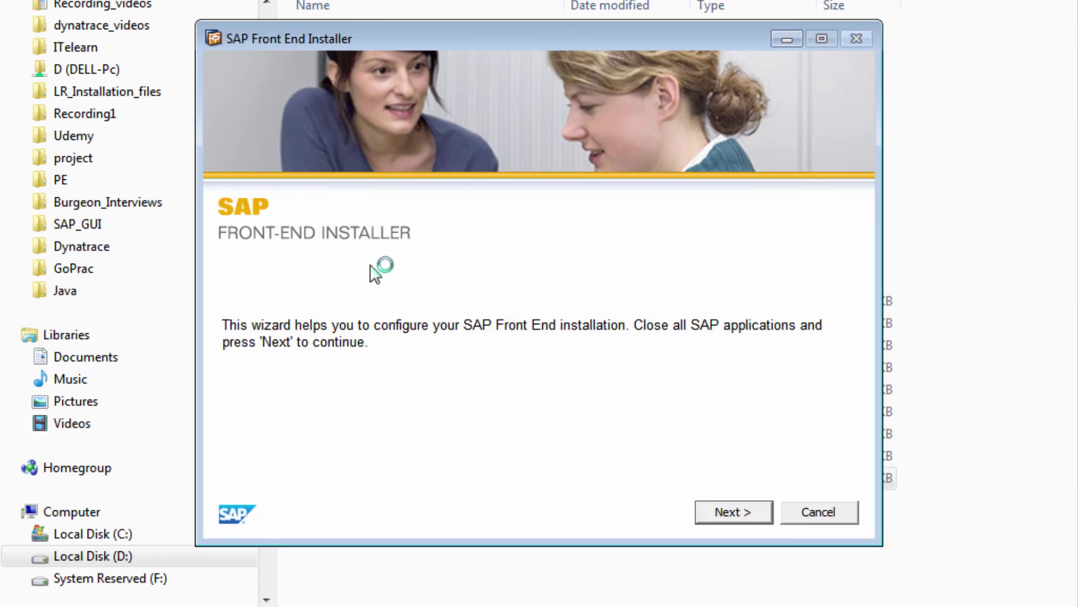
click(743, 510)
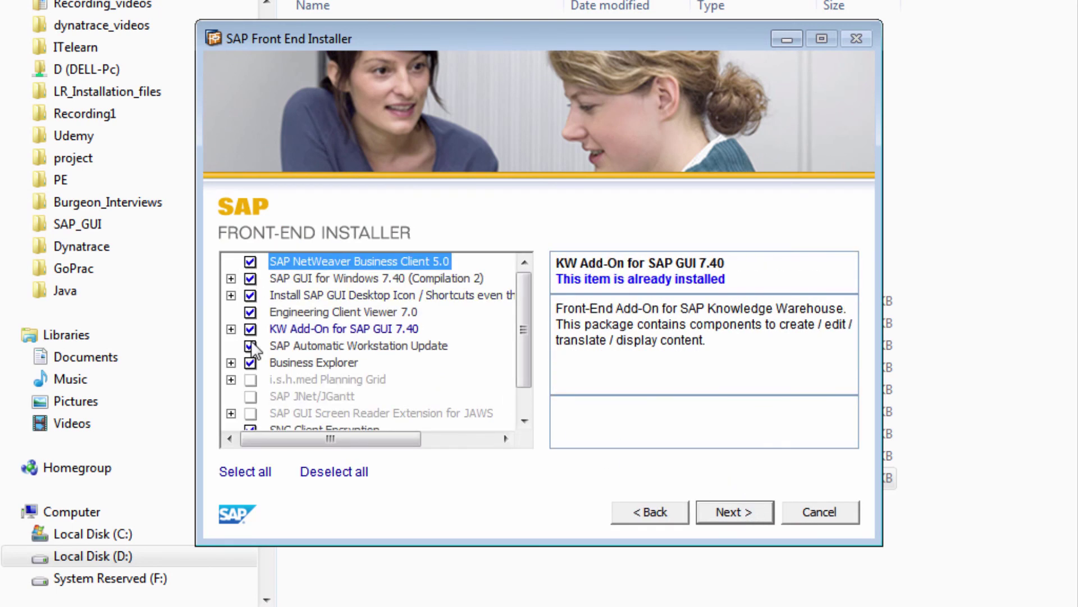
scroll(533, 331, down, 2)
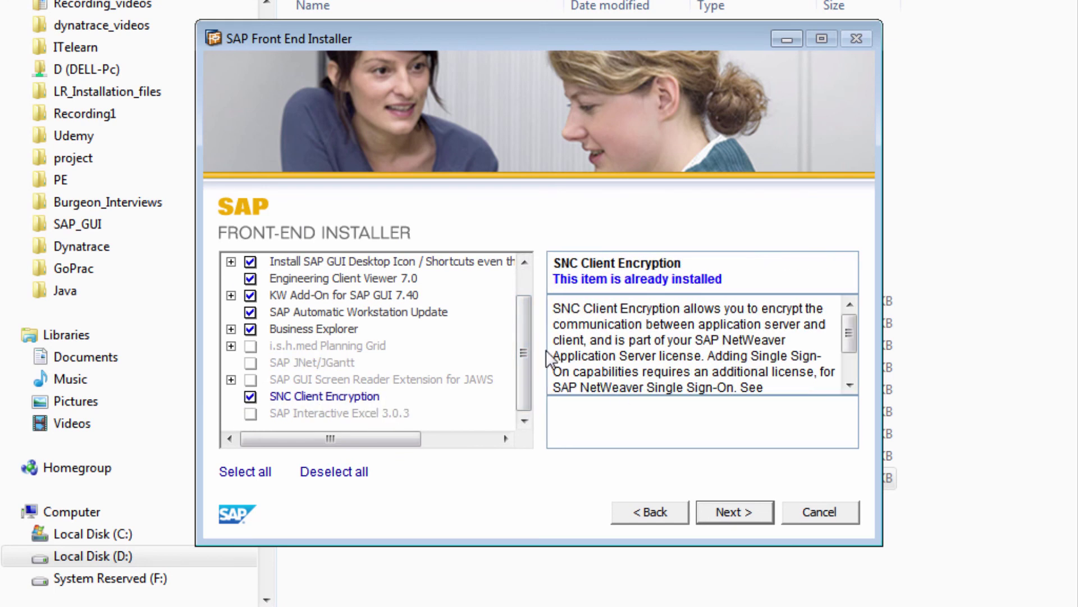
scroll(524, 371, up, 2)
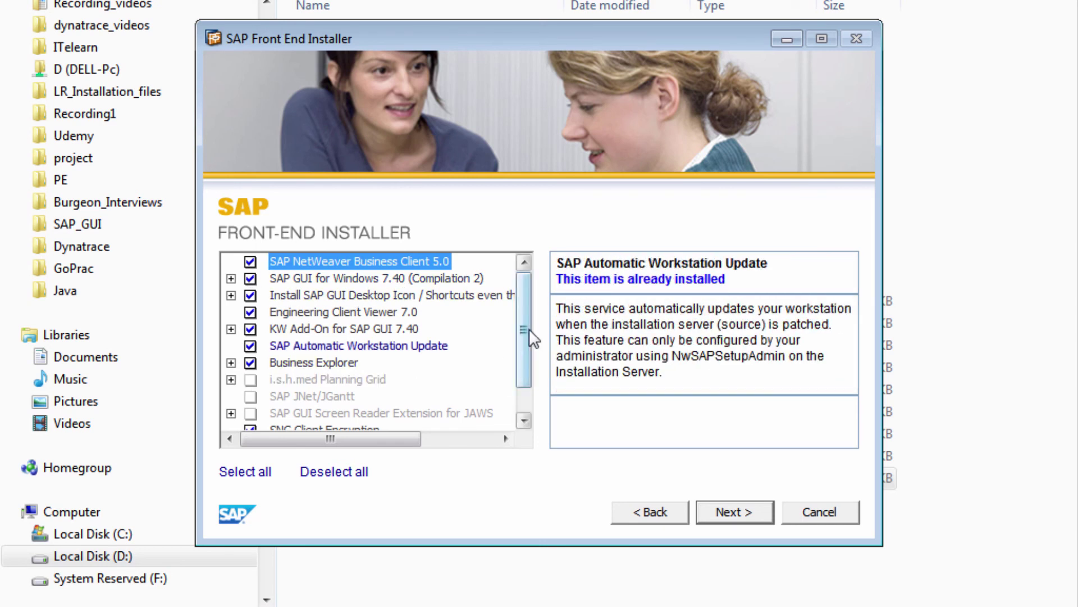
scroll(525, 343, down, 1)
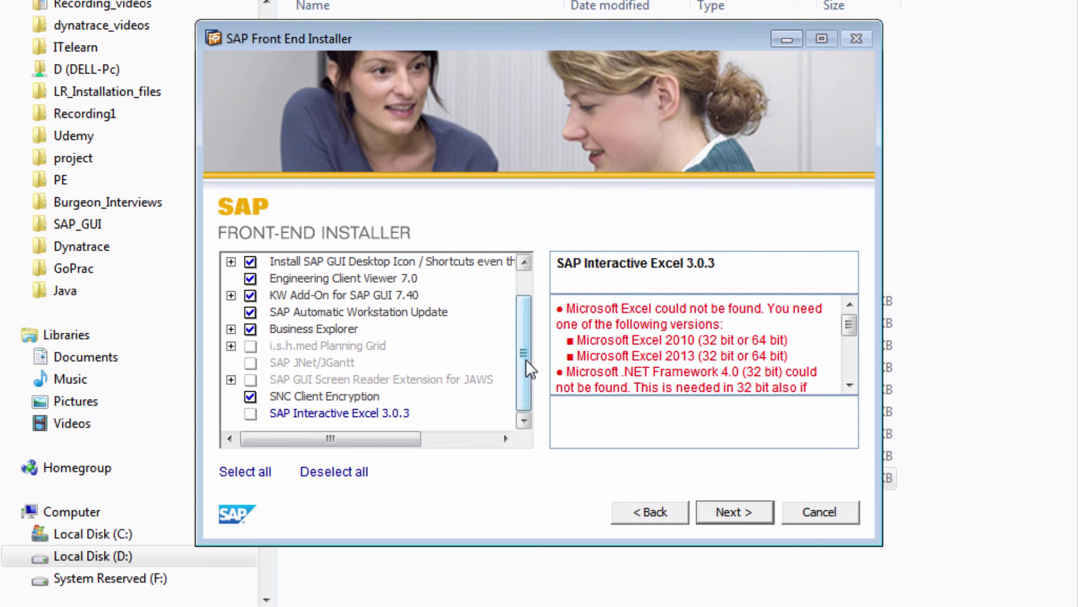
scroll(526, 359, up, 1)
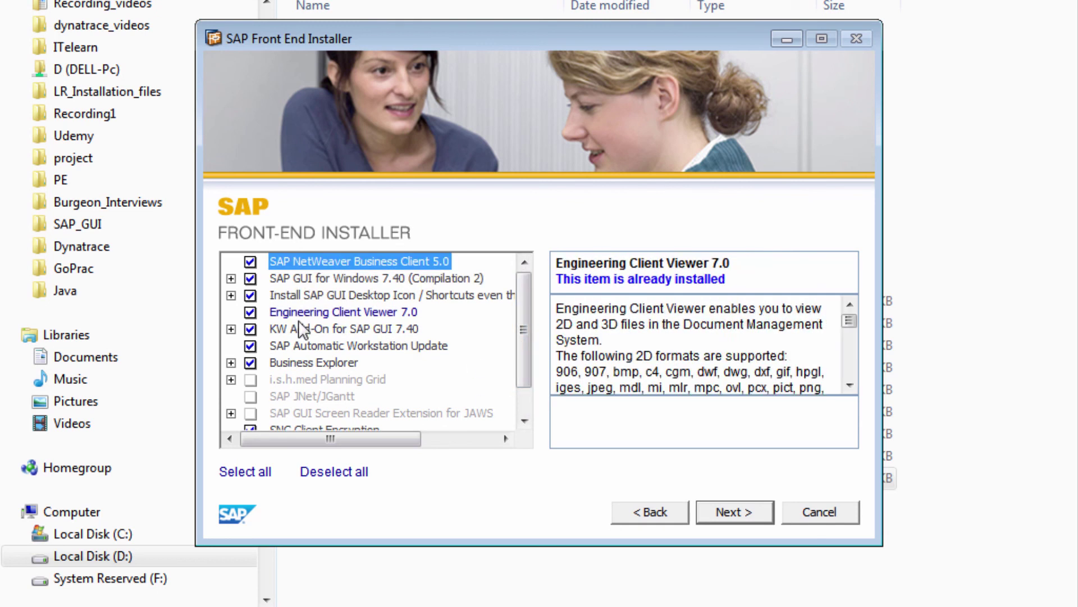
Step: Deselect Engineering Client Viewer 7.0, KW Add-On for SAP GUI 7.40, SAP Automatic Workstation Update, Business Explorer and SNC Client Encryption
click(250, 329)
click(251, 346)
click(250, 363)
click(251, 313)
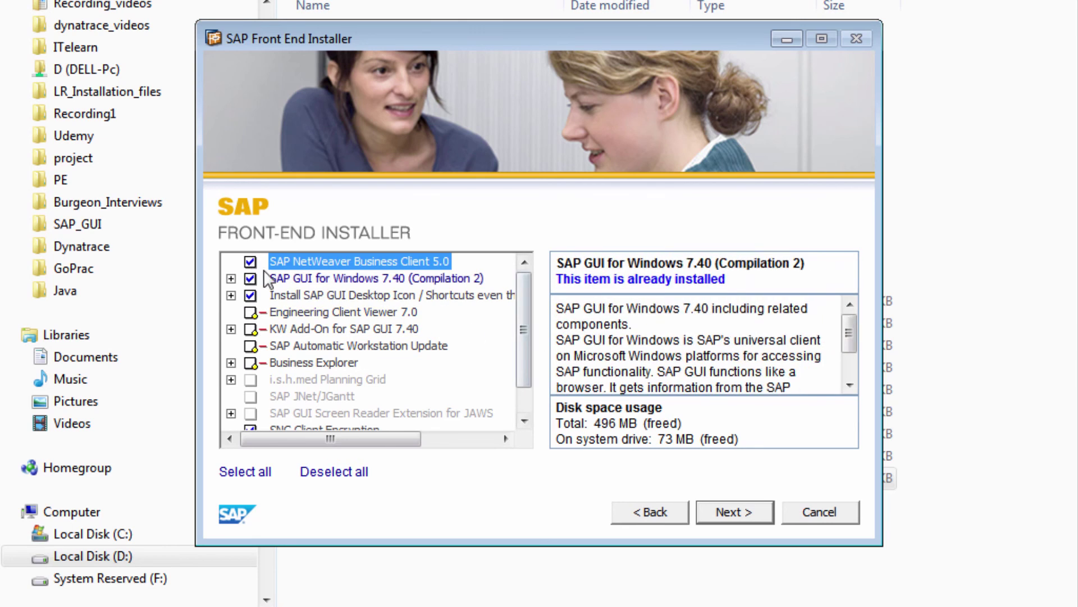
scroll(518, 329, down, 1)
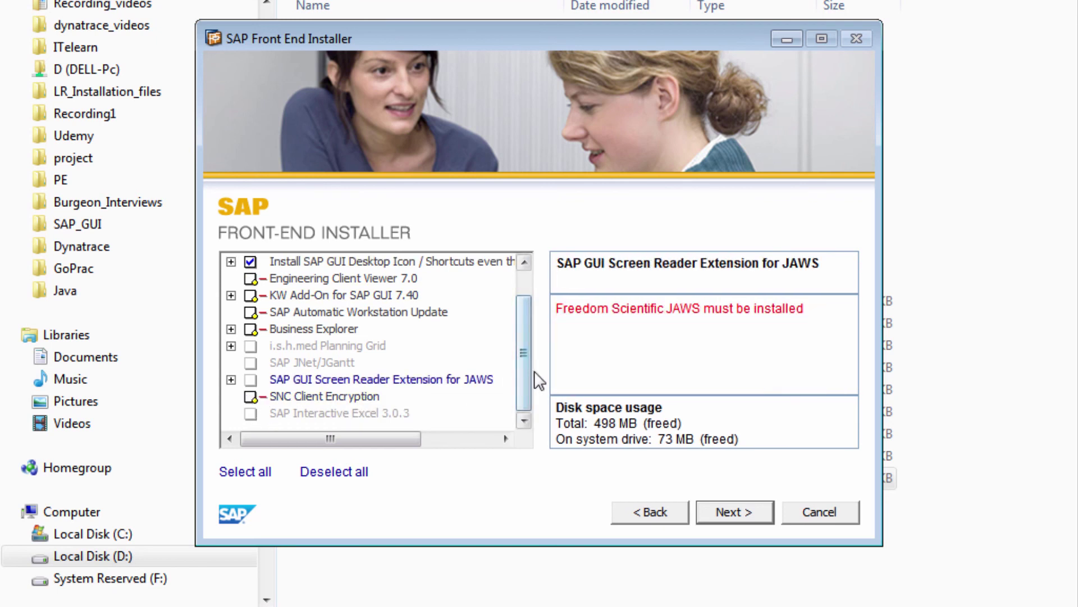
scroll(526, 339, up, 2)
Step: Select Engineering Client Viewer 7.0, KW Add-On for SAP GUI 7.40, SAP Automatic Workstation Update and Business Explorer for installation again
click(298, 275)
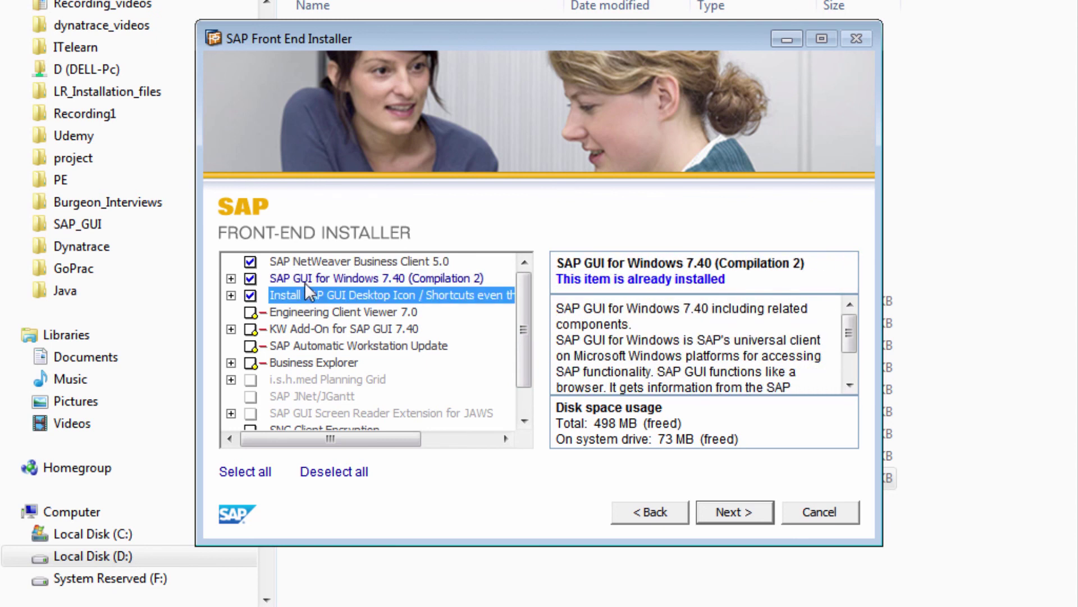
click(306, 294)
click(310, 262)
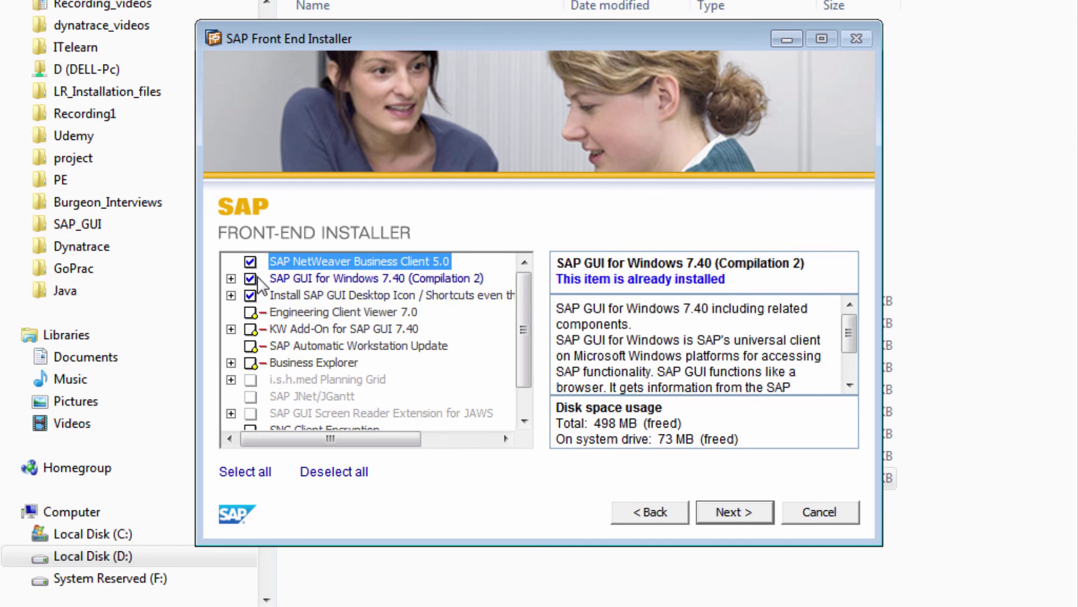
click(250, 311)
click(250, 329)
click(250, 346)
click(250, 362)
scroll(514, 358, down, 1)
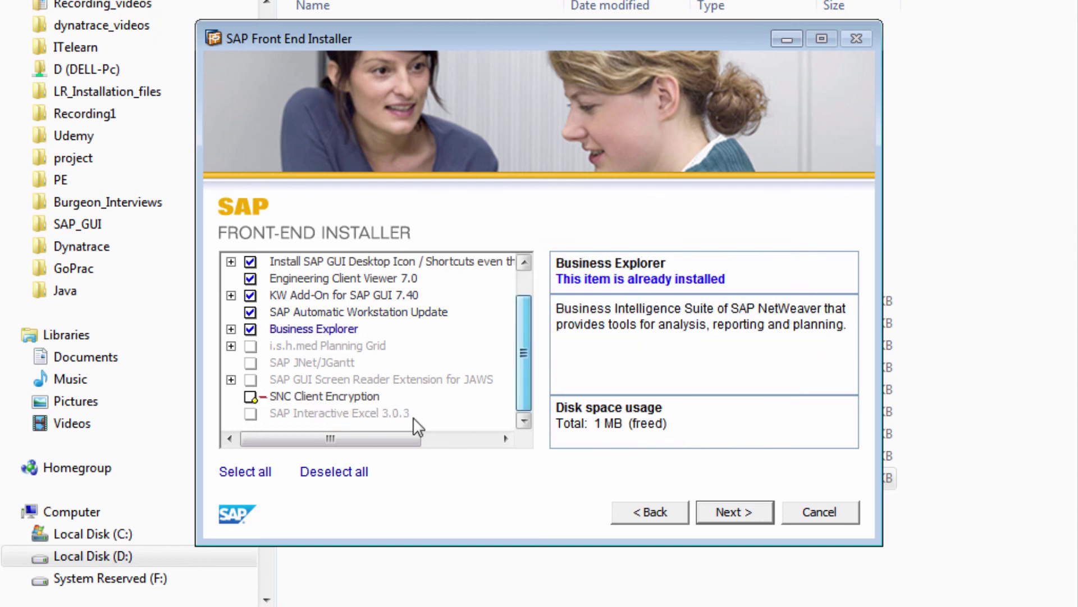
Step: Run the installation with the chosen components and close the SAP Front End Installer when it ends
click(744, 514)
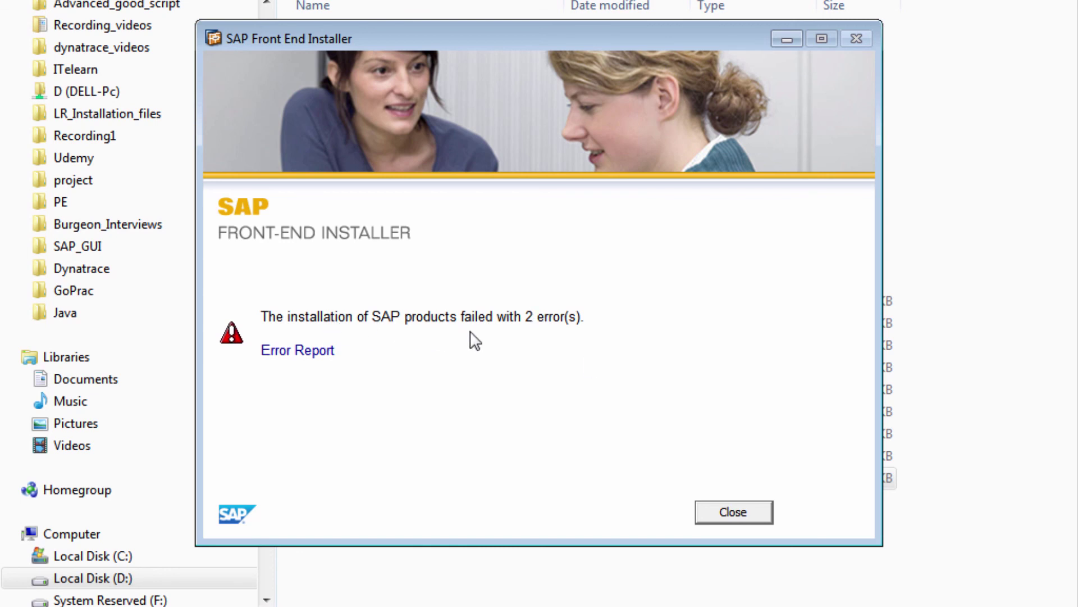
click(727, 512)
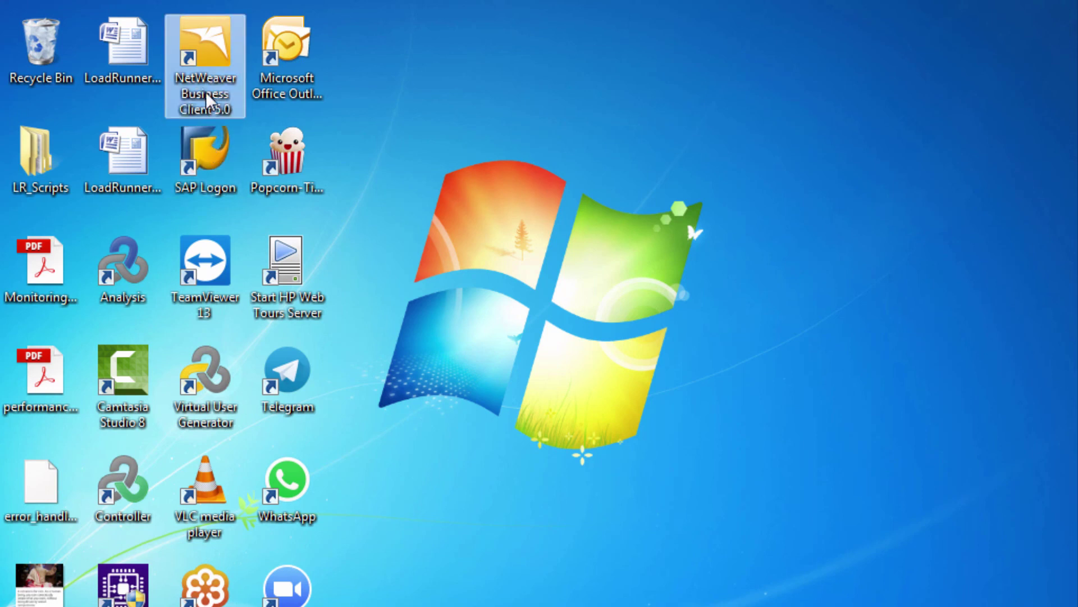
Step: Search the computer for "sap", dismiss the search, and select the SAP Logon shortcut on the desktop
key(super)
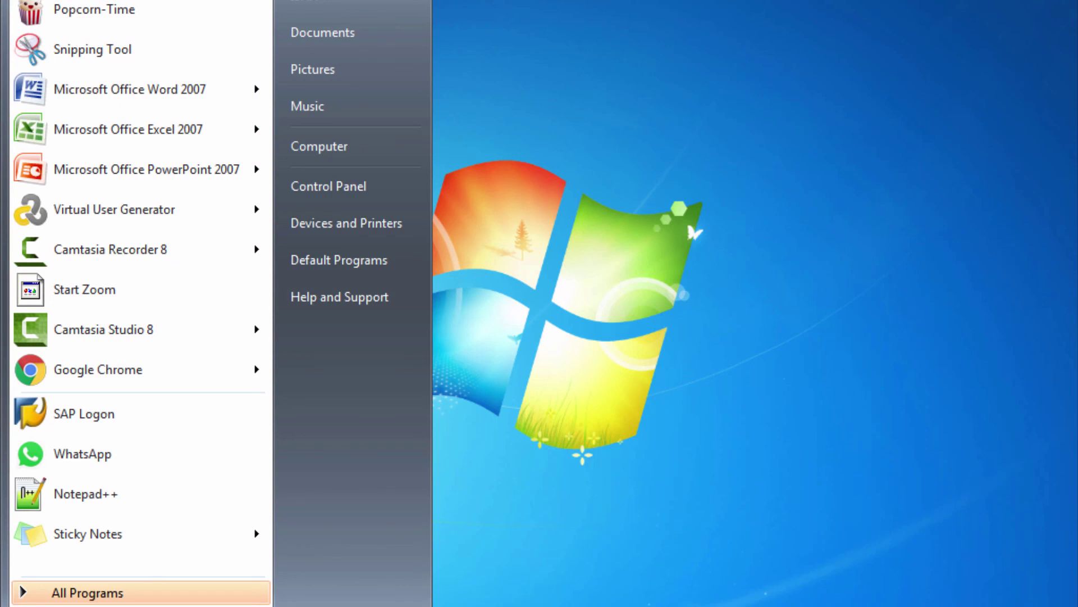
text(sap)
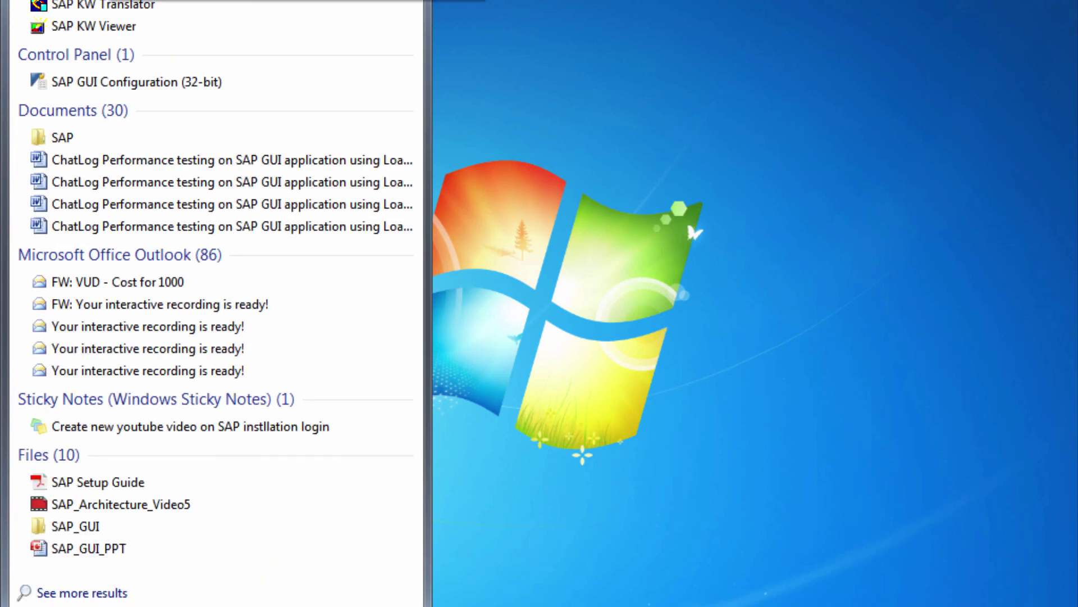
click(604, 98)
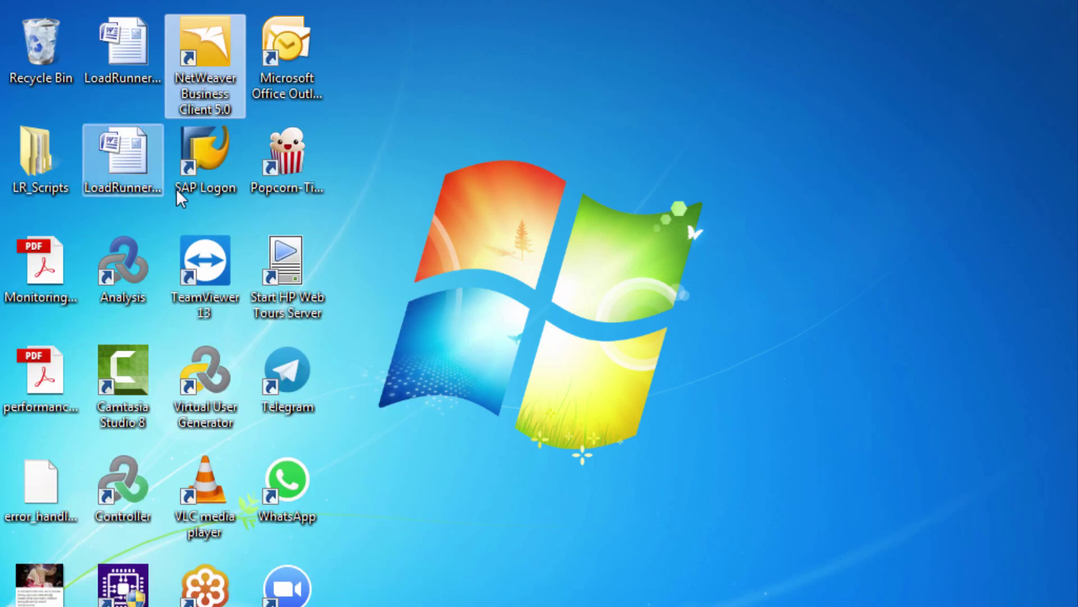
click(203, 169)
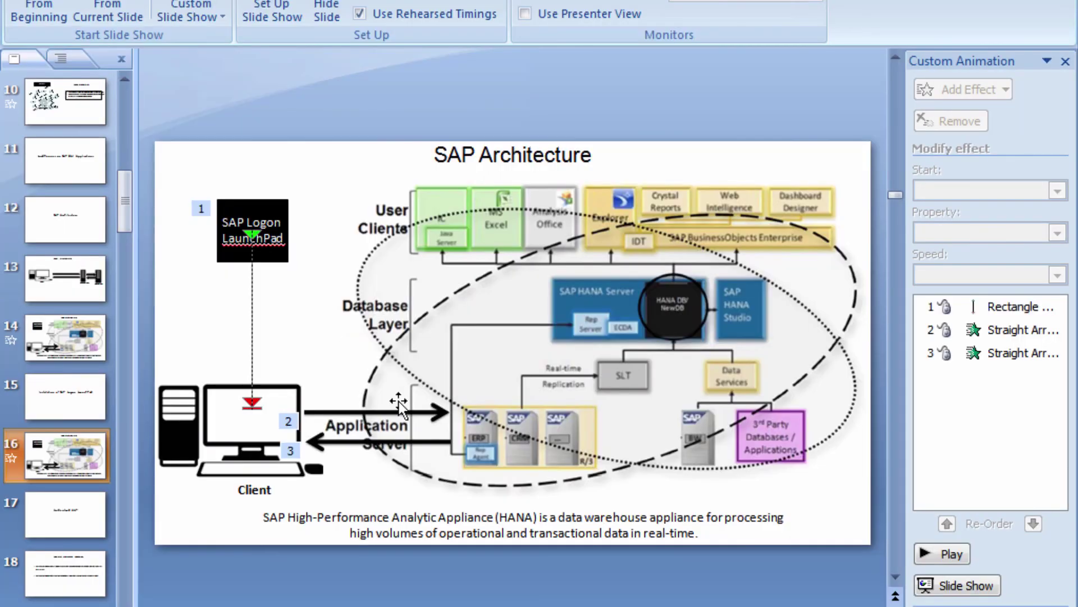
Step: Switch to PowerPoint and start the slide show from the current SAP Architecture slide
click(101, 12)
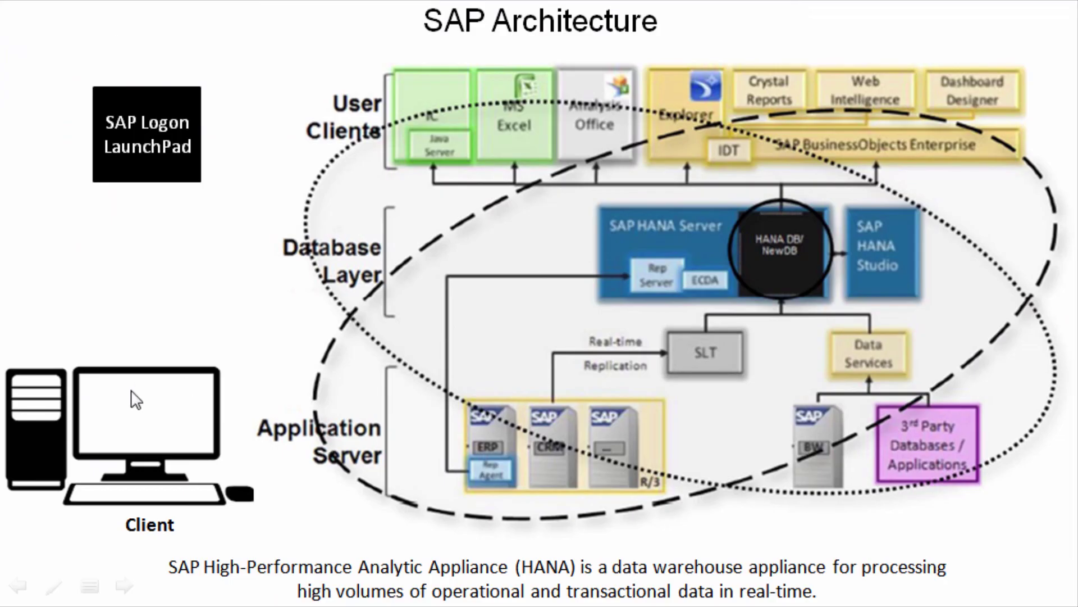